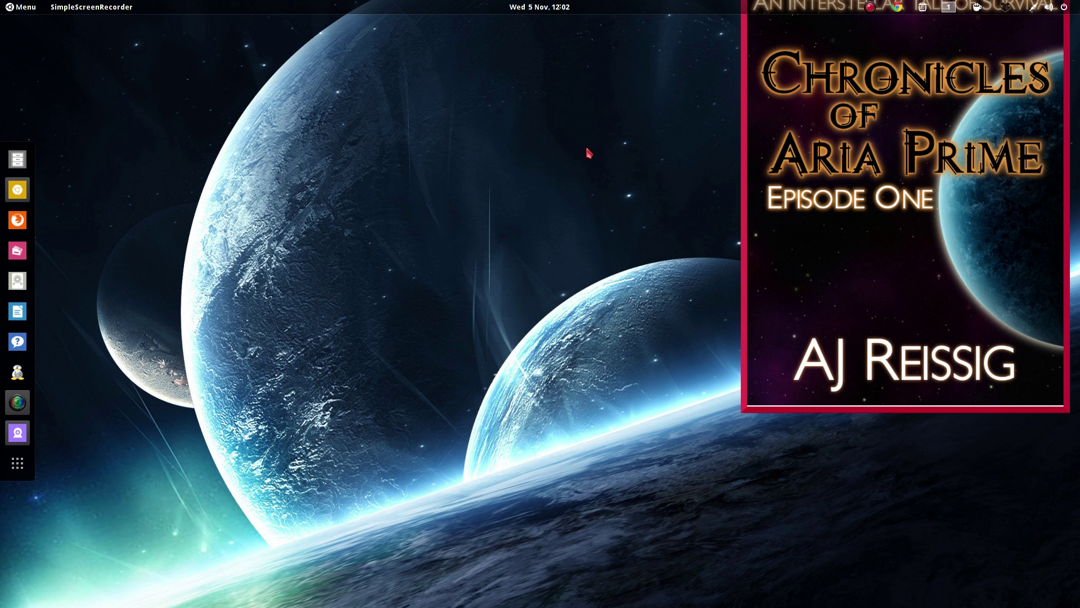
Step: Add the ppa:thefanclub/grive-tools repository with sudo add-apt-repository and confirm it
key("F12")
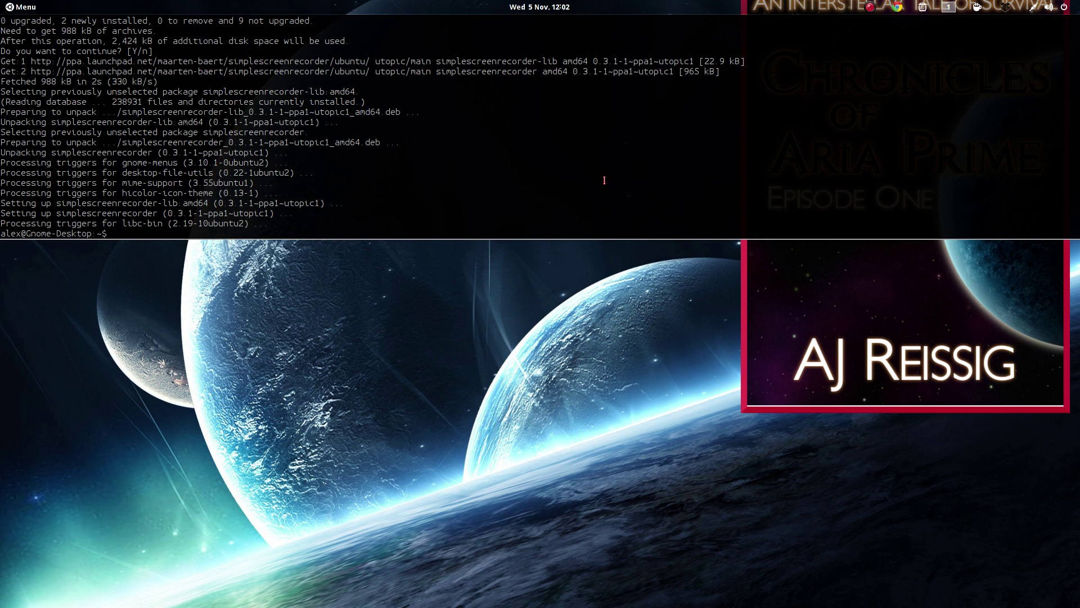
key("super+1")
right_click(115, 234)
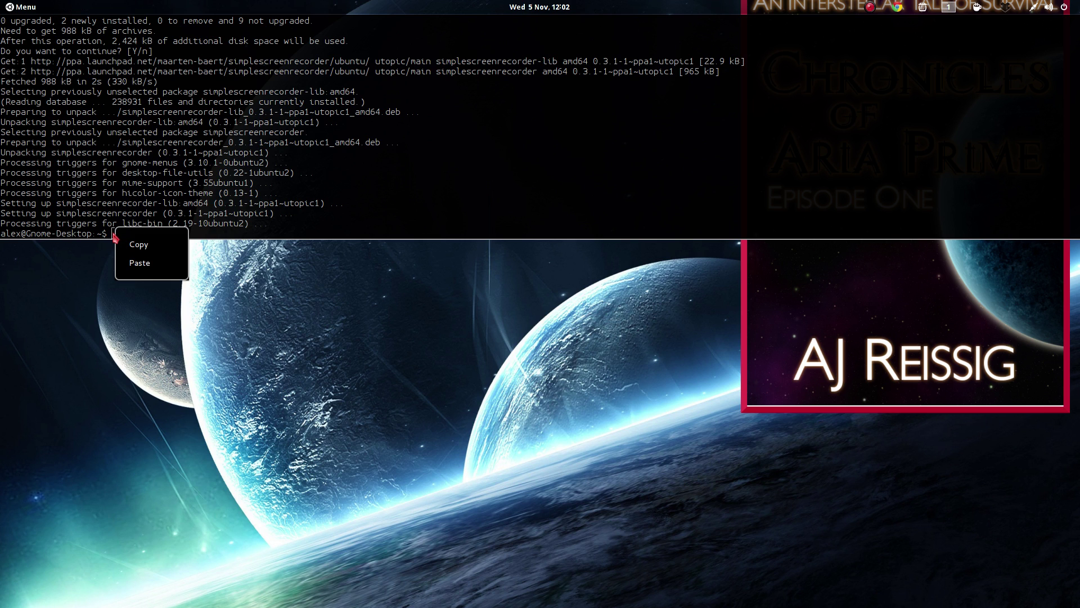
left_click(138, 261)
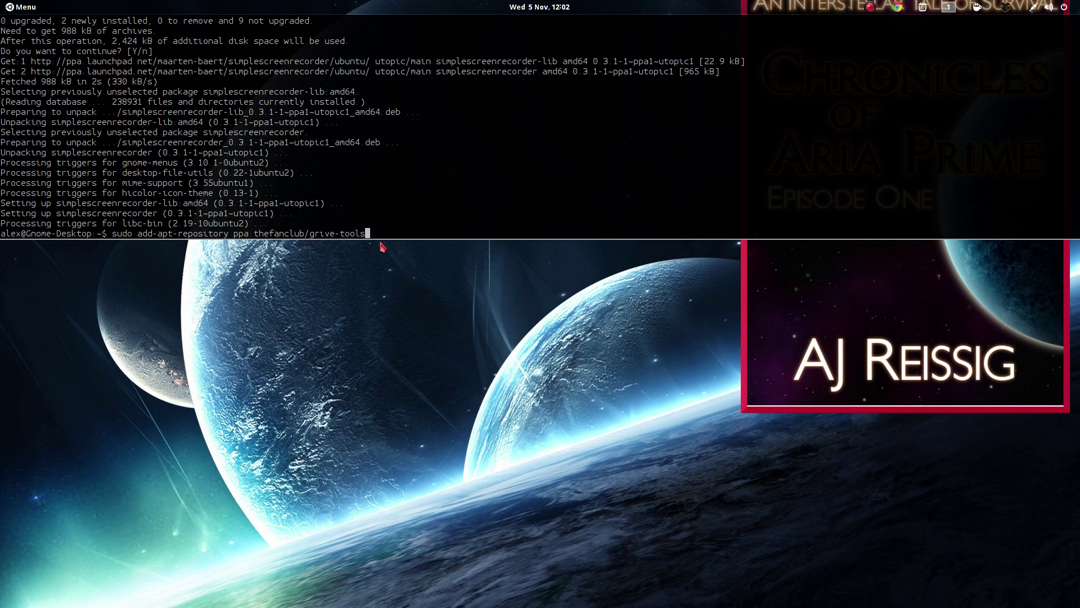
key("Return")
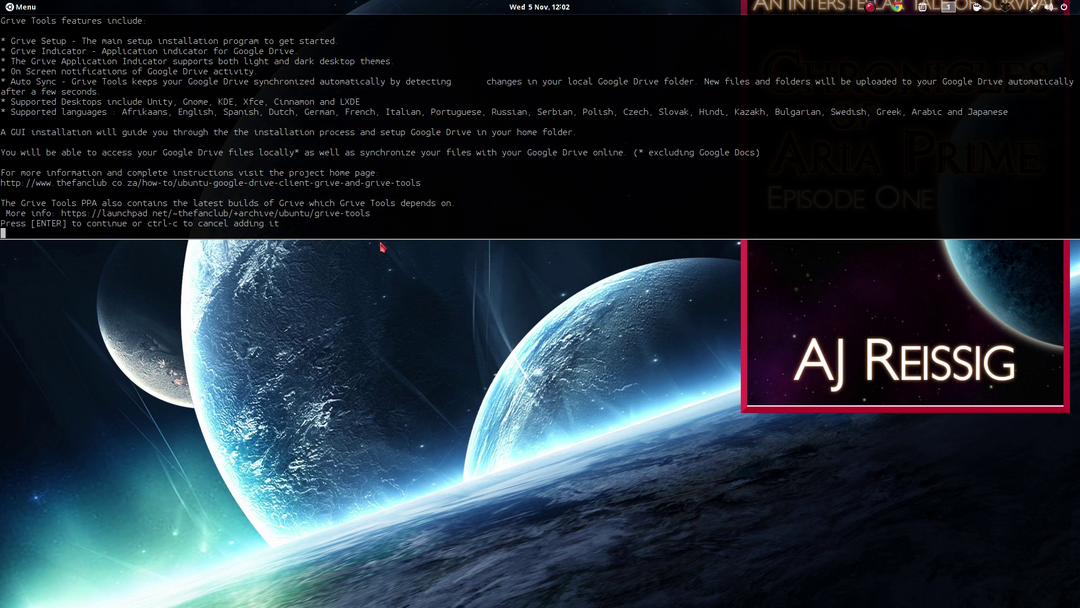
key("Return")
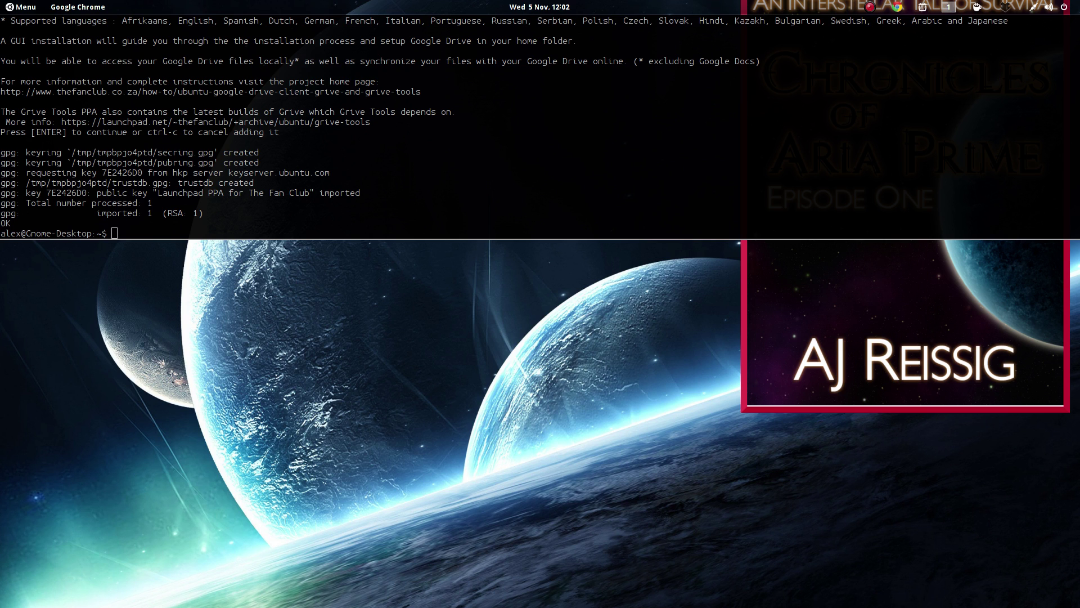
Step: Refresh the package lists with sudo apt-get update, entering the administrator password
left_click(113, 230)
right_click(114, 230)
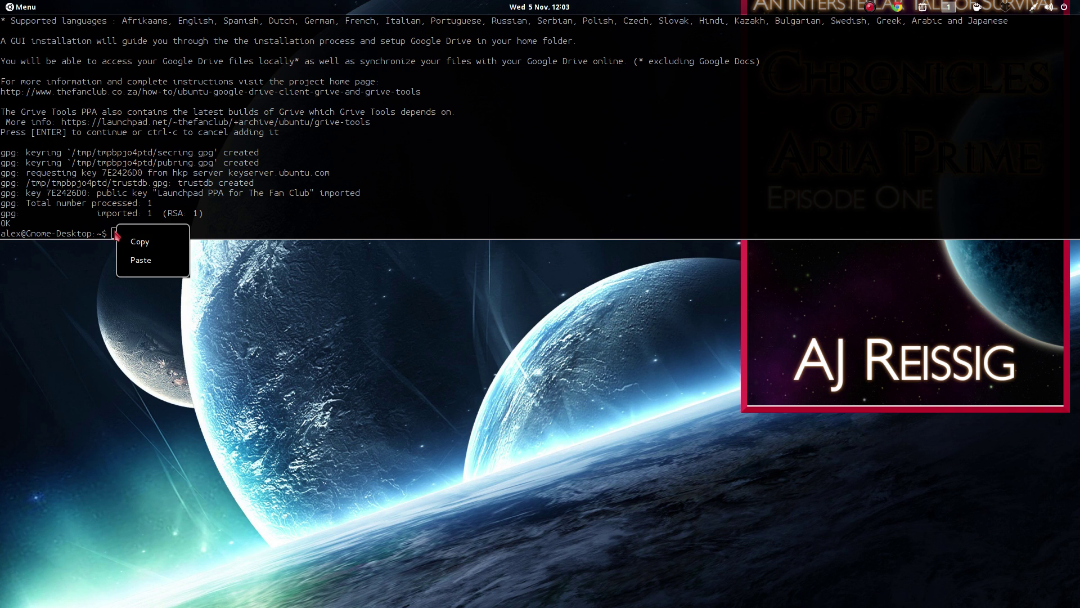
left_click(143, 260)
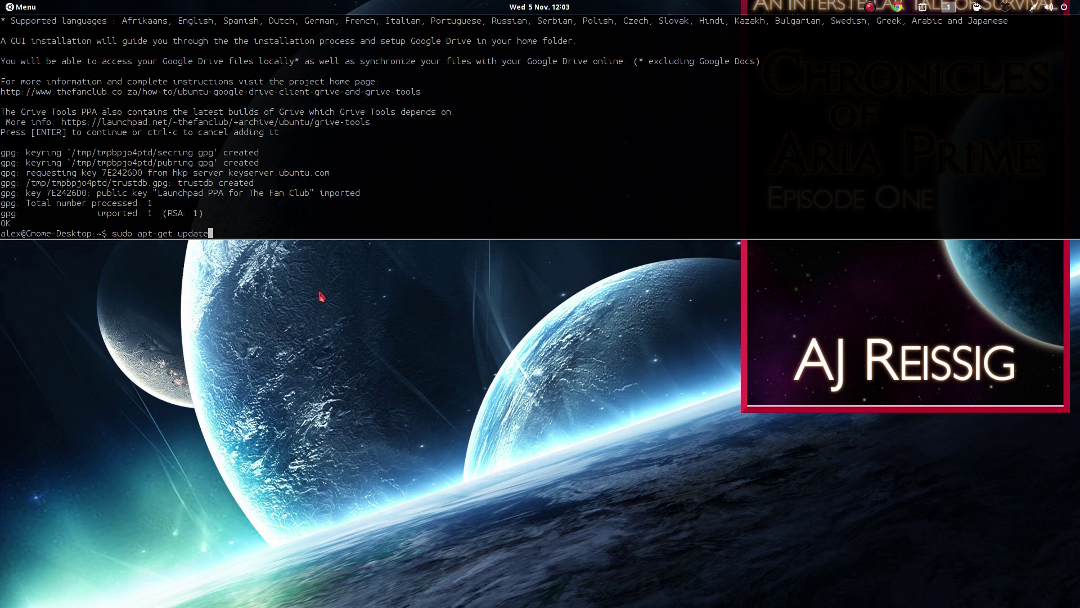
key("Return")
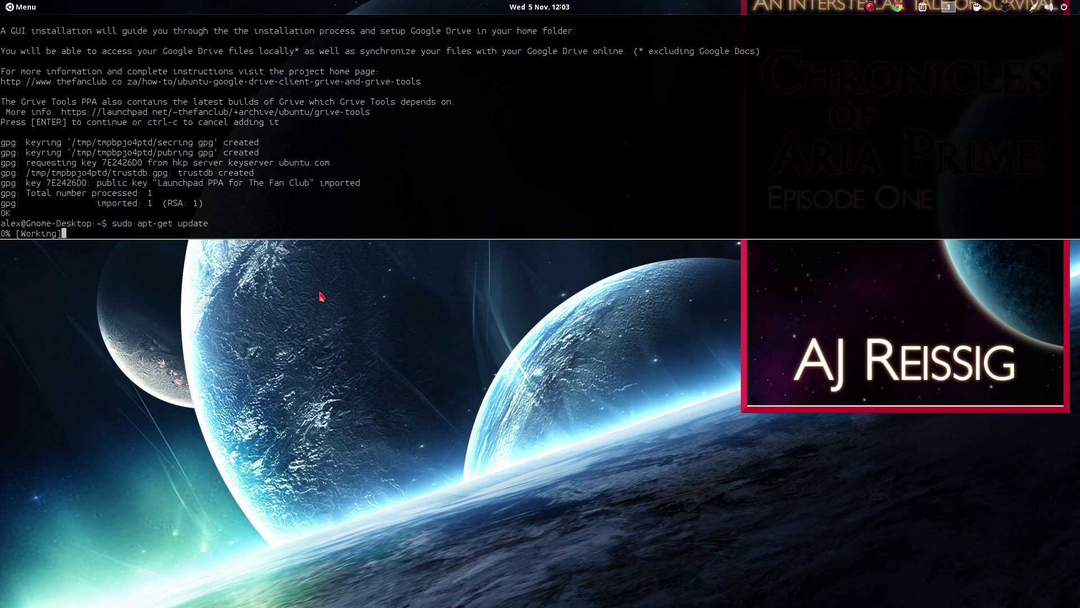
key("Return")
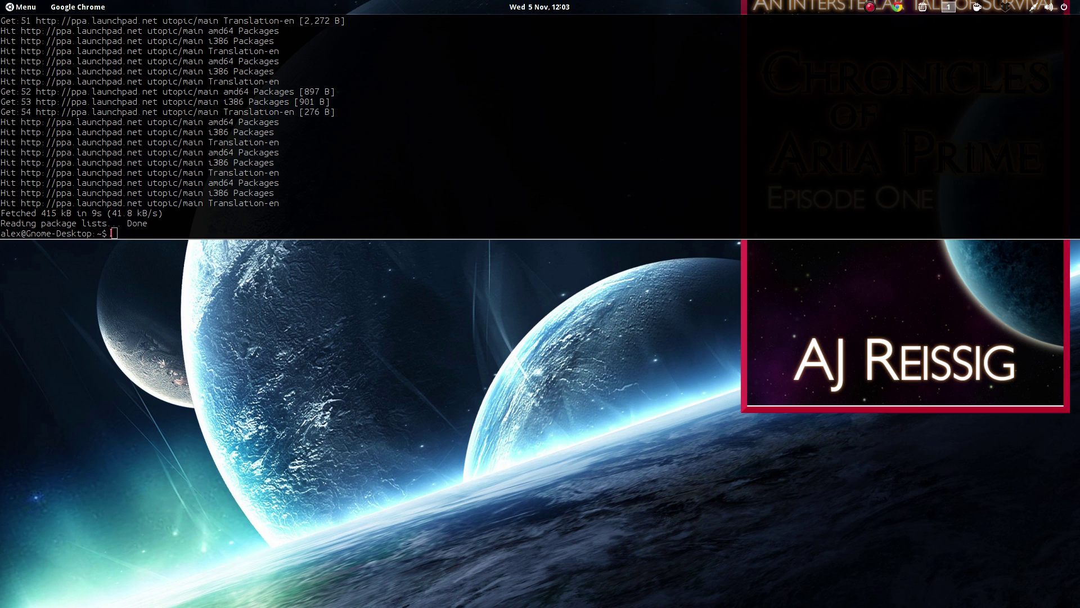
Step: Install grive-tools with sudo apt-get install, accept the listed packages, and hide the terminal
right_click(114, 229)
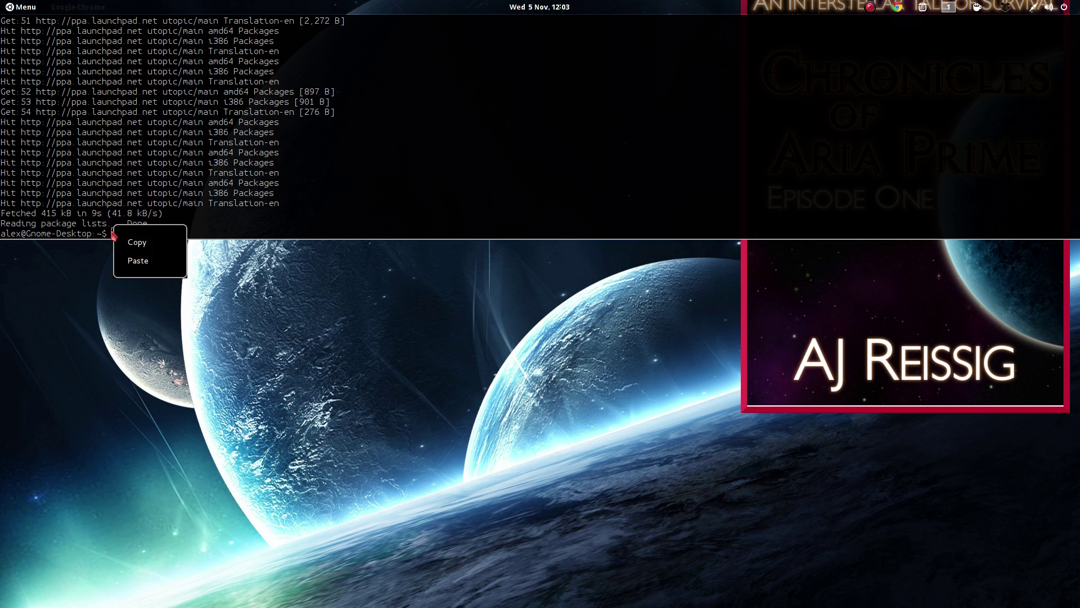
left_click(126, 264)
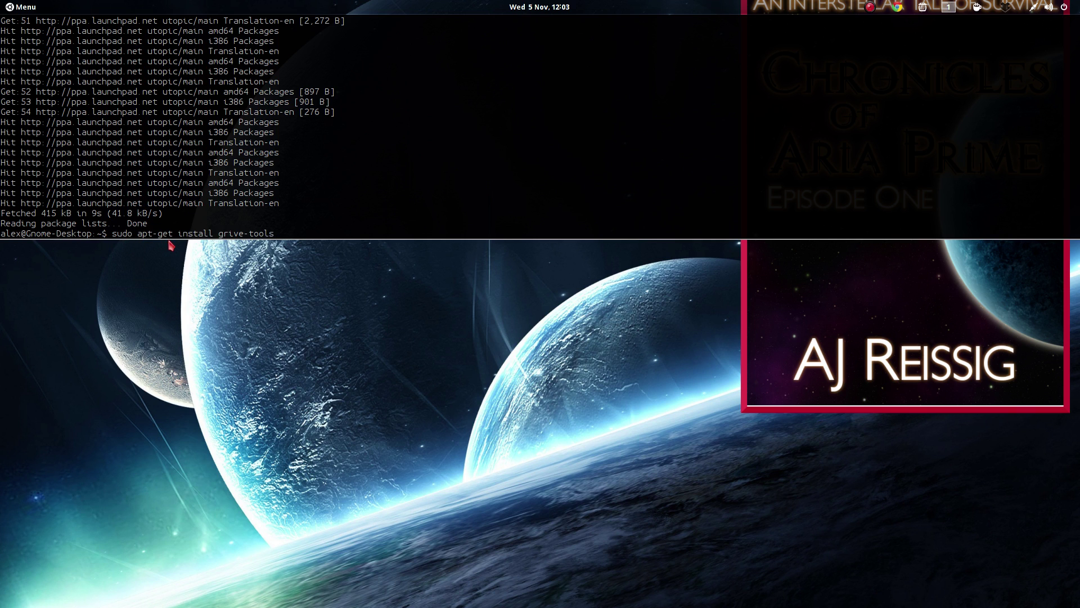
key("Return")
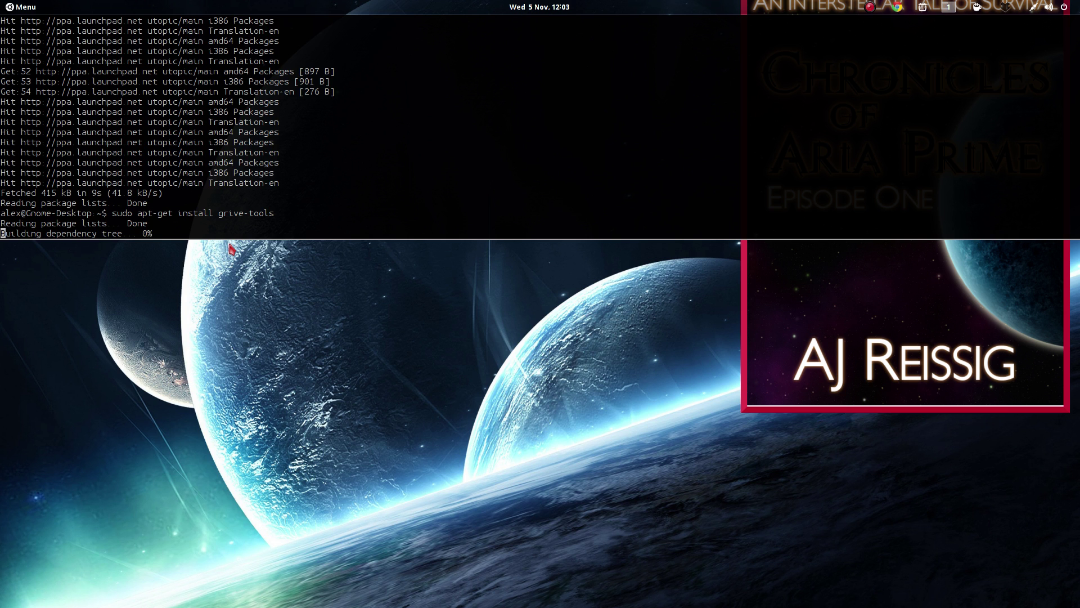
key("Return")
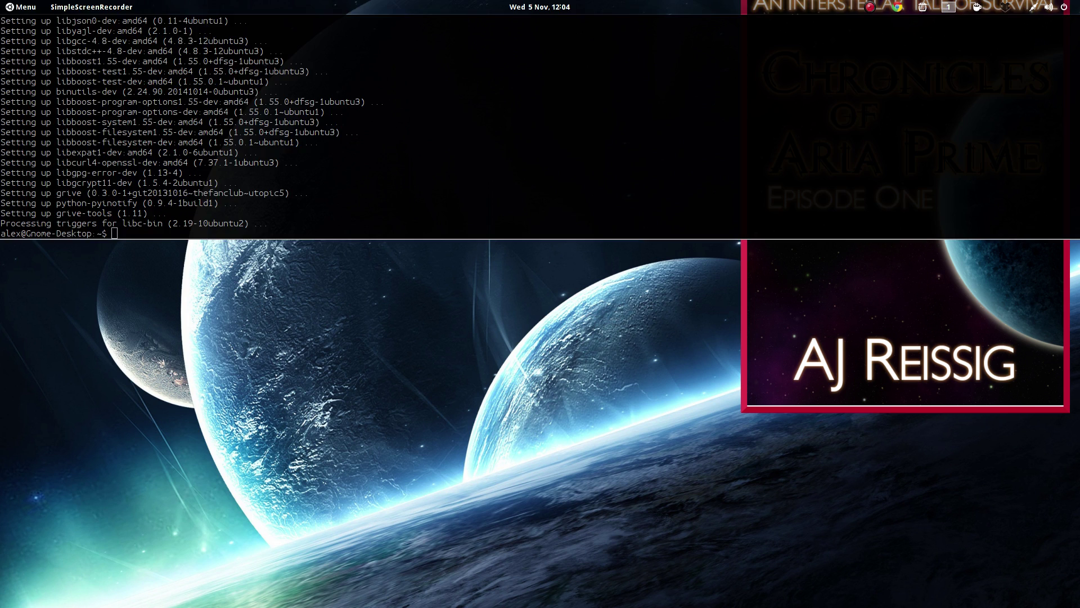
key("F12")
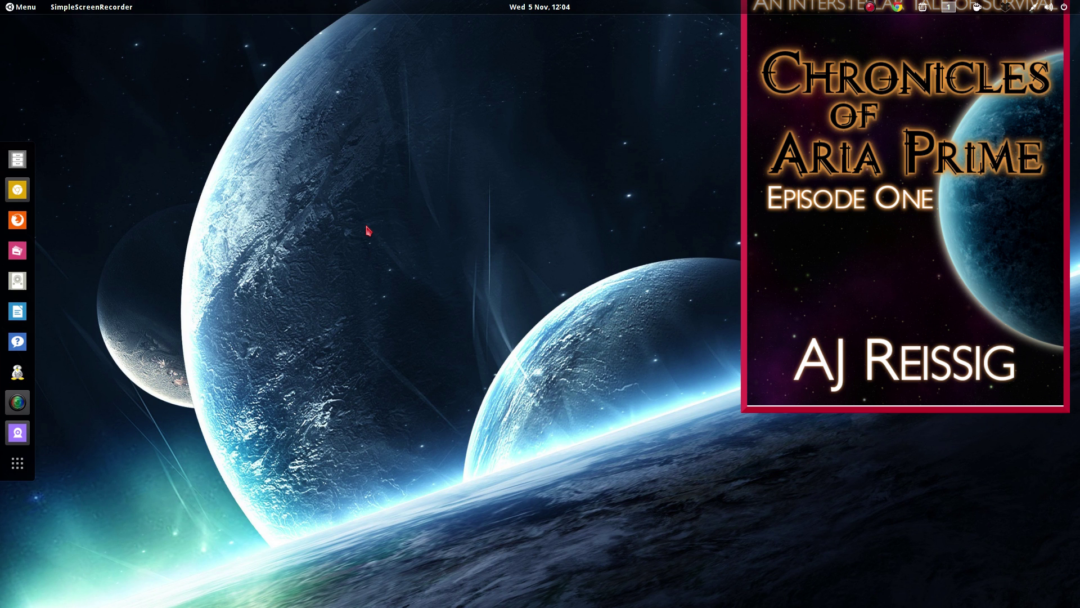
Step: Launch Grive Setup and grant grive access to Google Drive on the permission page
key("super")
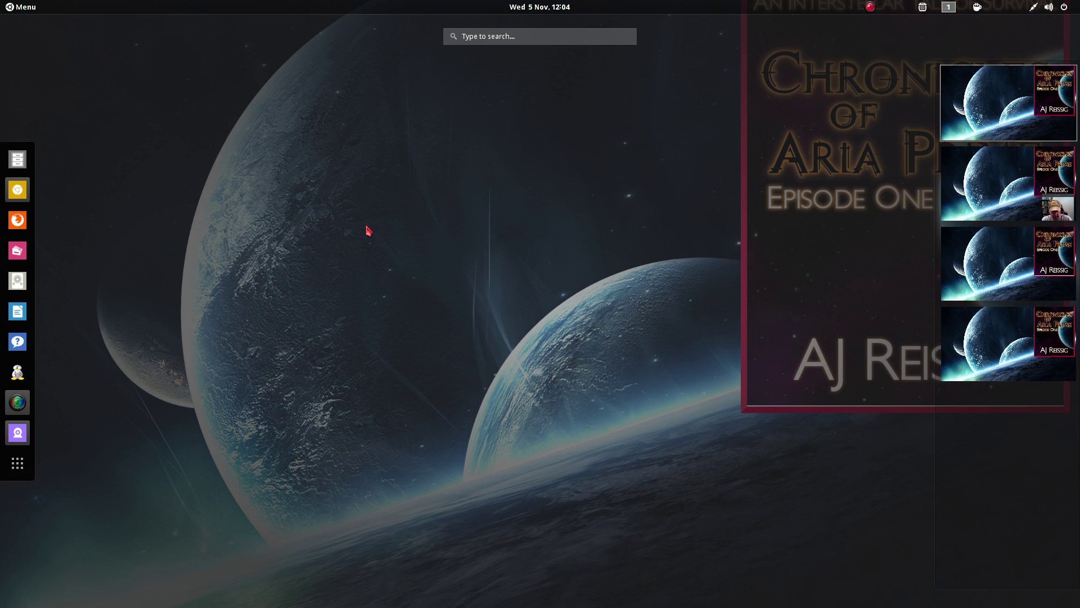
type("grive")
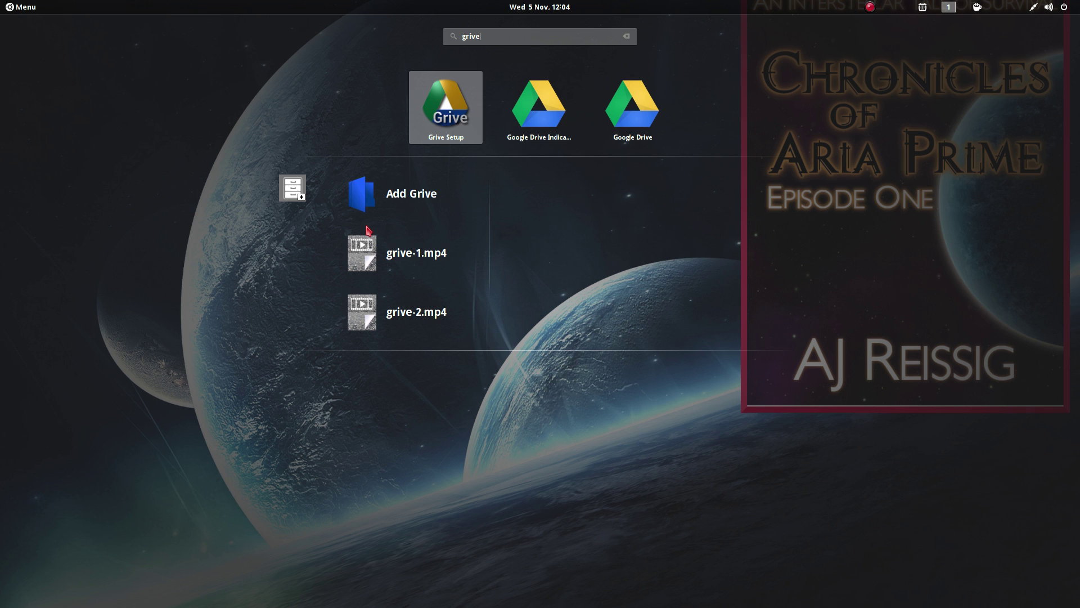
key("Return")
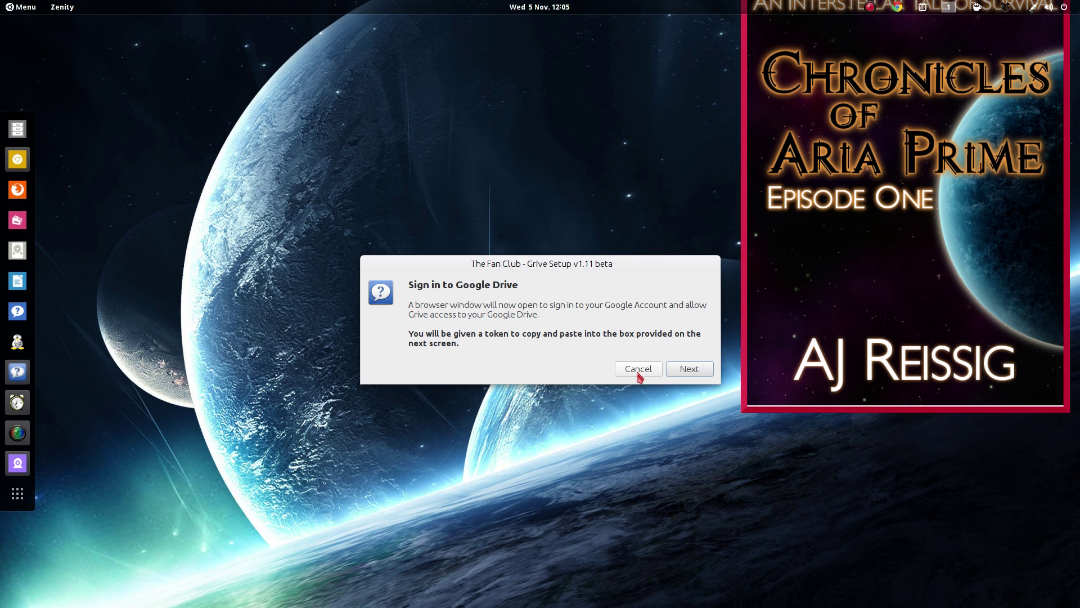
left_click(675, 373)
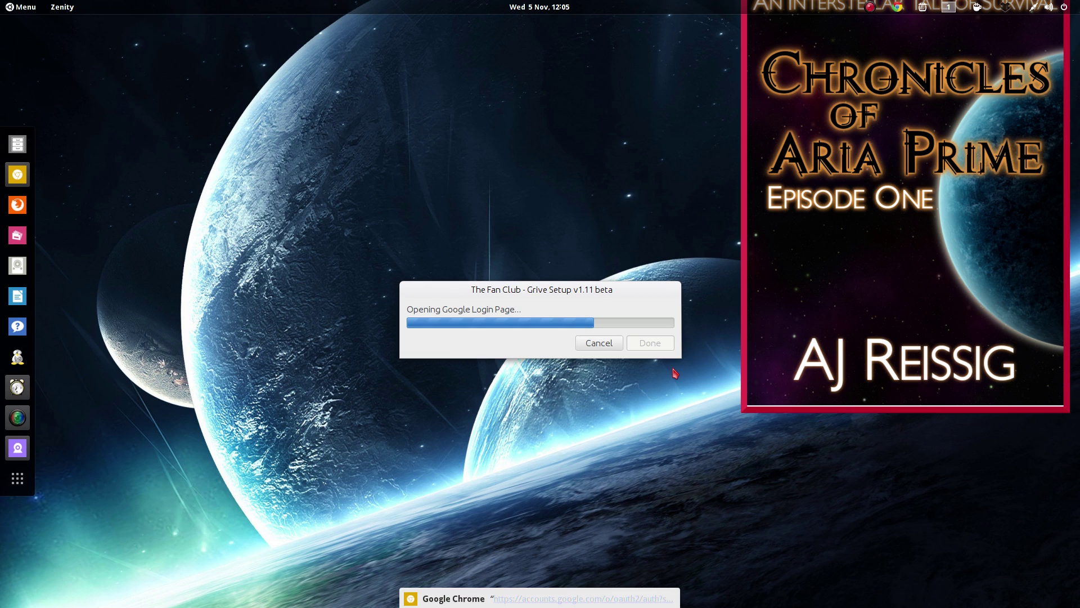
left_click(540, 597)
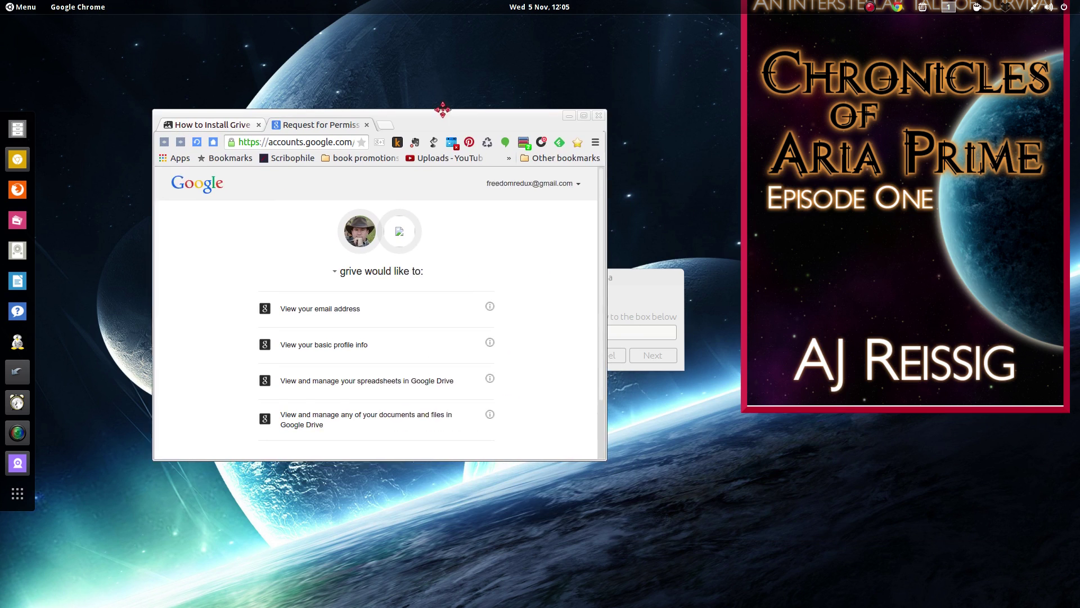
left_click_drag(971, 219, 431, 99)
scroll(495, 297, "down", 2)
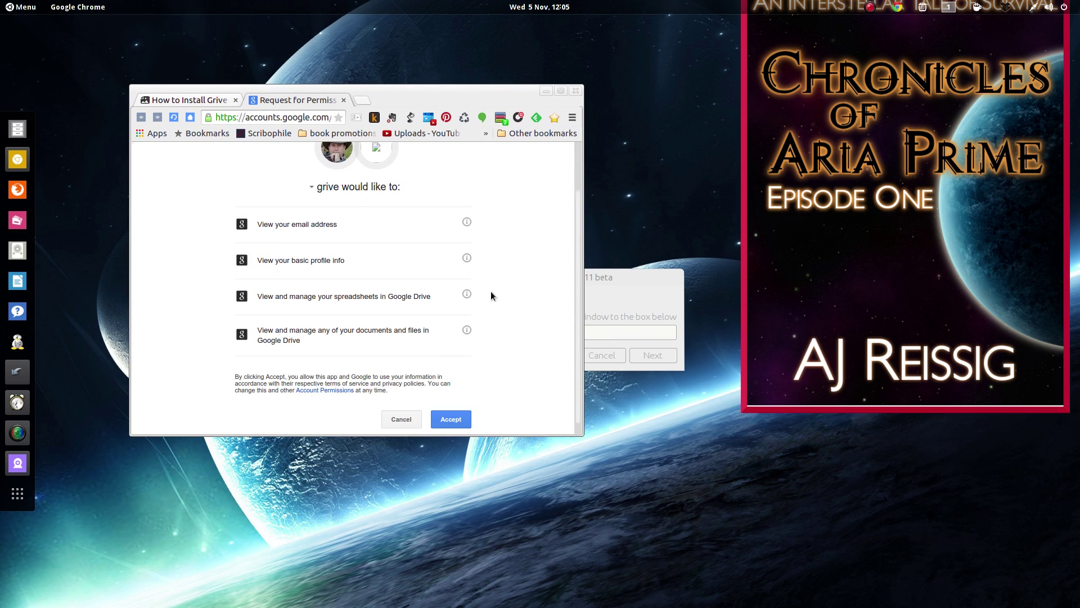
left_click(448, 409)
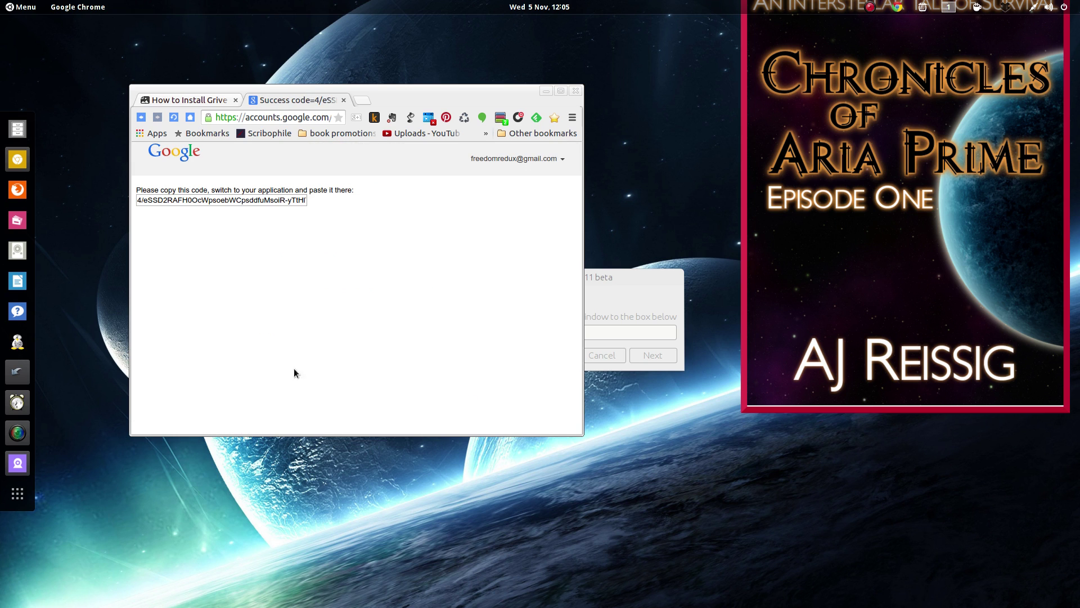
Step: Copy the Google success code into Grive Setup's code field and submit it
left_click(198, 200)
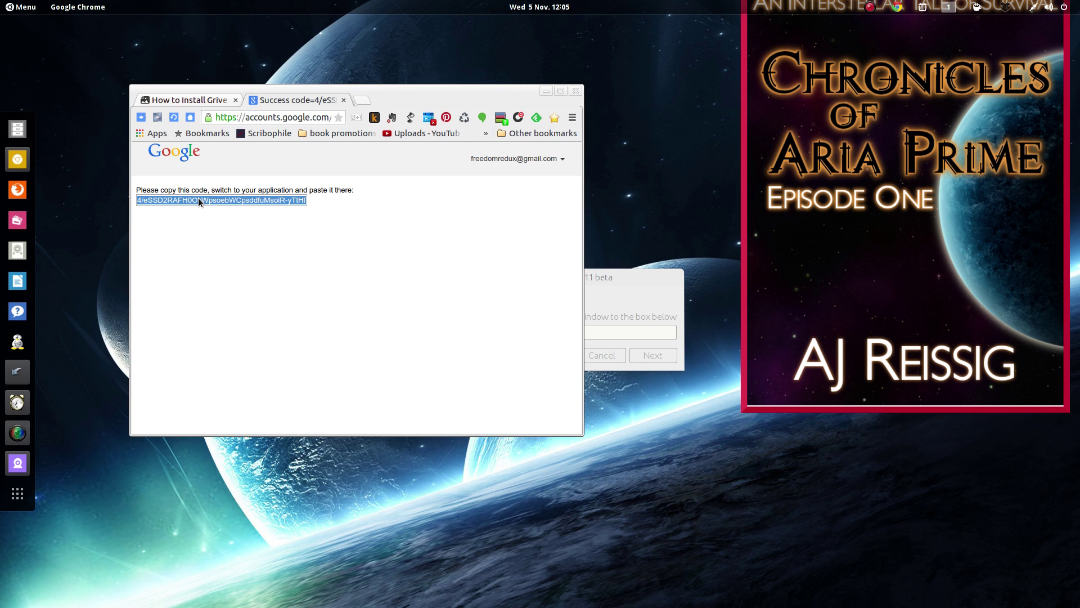
right_click(199, 200)
left_click(228, 254)
mouse_move(433, 125)
left_mouse_down()
mouse_move(353, 286)
mouse_move(361, 384)
left_mouse_up()
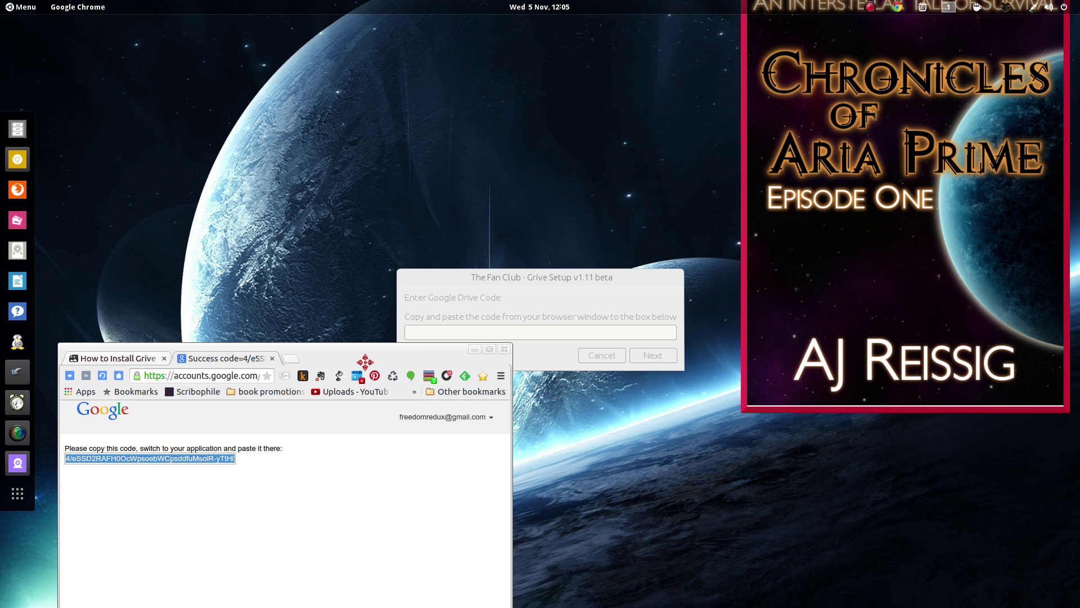
left_click(537, 338)
right_click(517, 336)
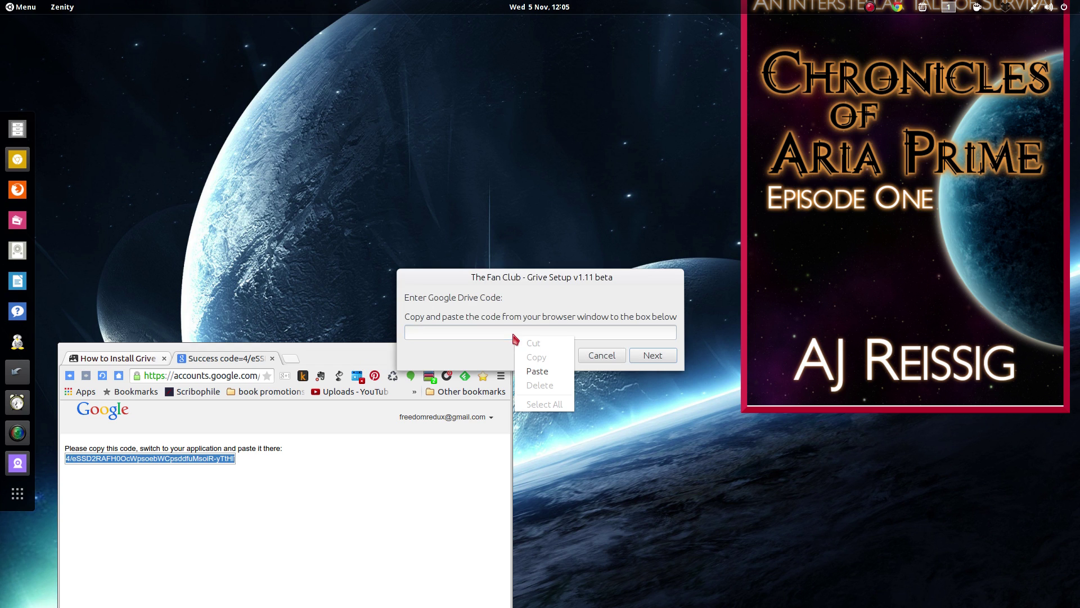
left_click(525, 367)
left_click(651, 355)
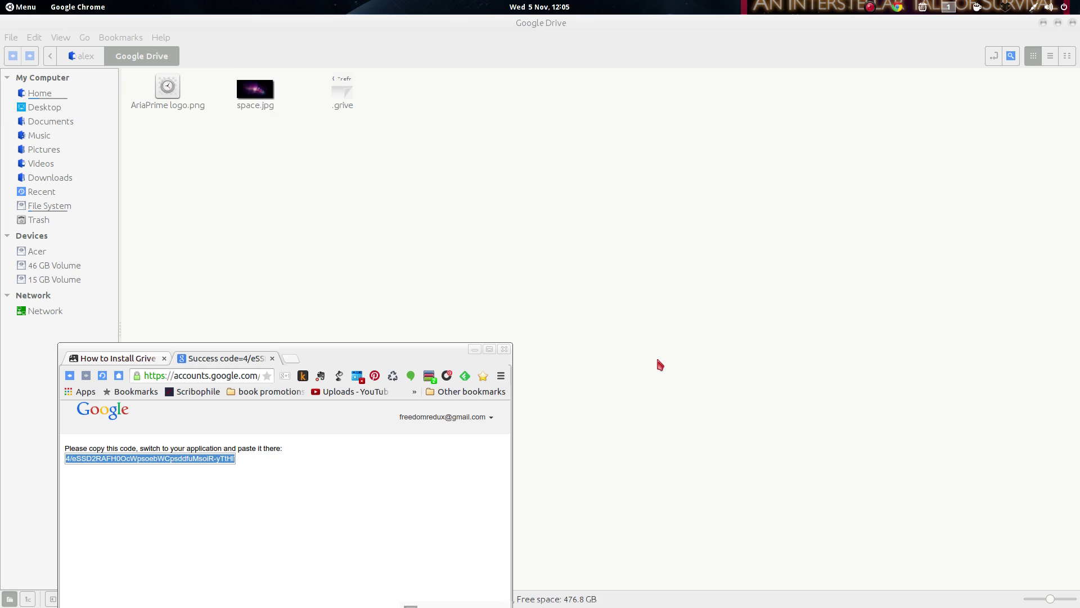
Step: Close the Chrome window and dismiss the Installation Complete message
left_click_drag(412, 357, 468, 232)
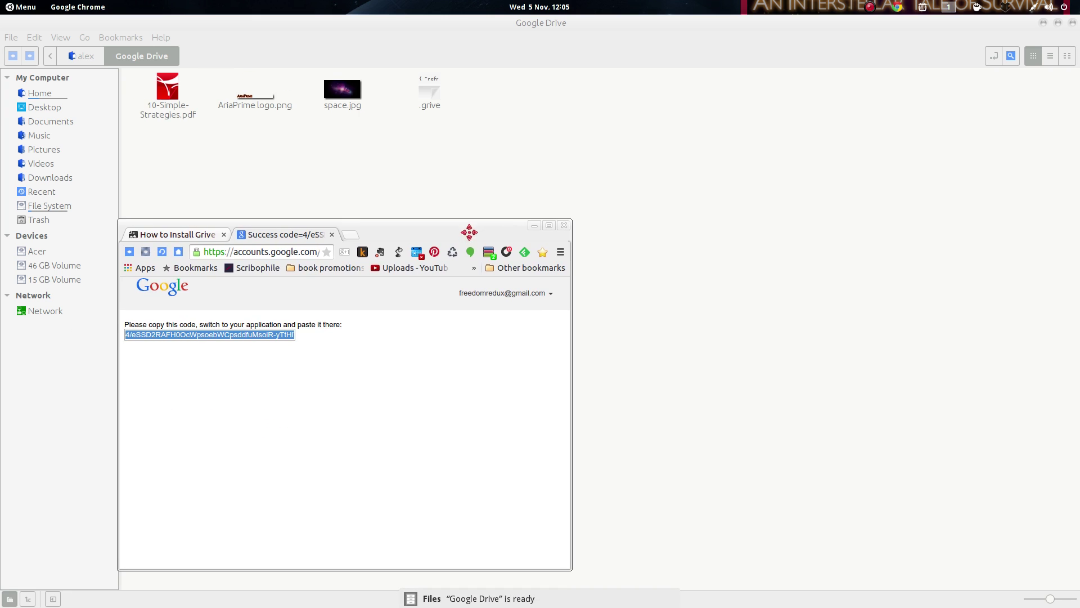
left_click(563, 226)
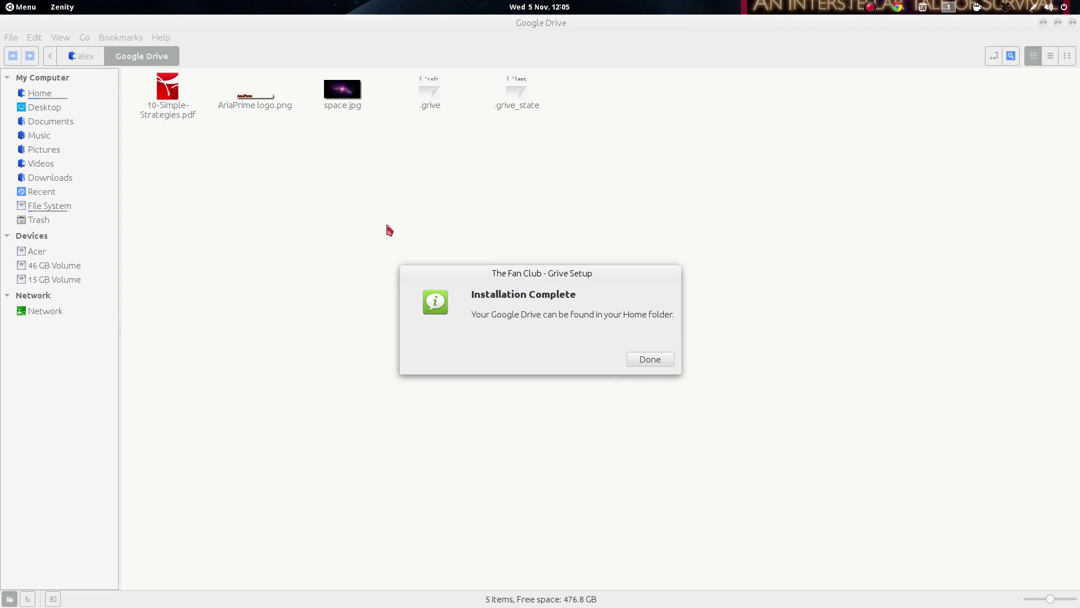
left_click(641, 363)
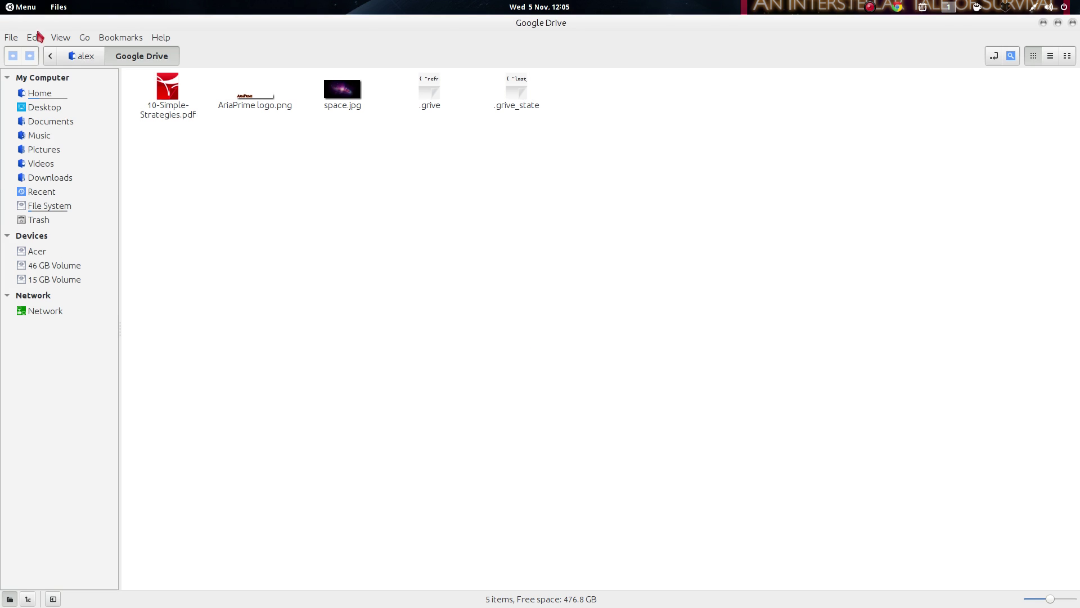
Step: Browse to the Home folder in Nemo and open the Google Drive folder
left_click(87, 63)
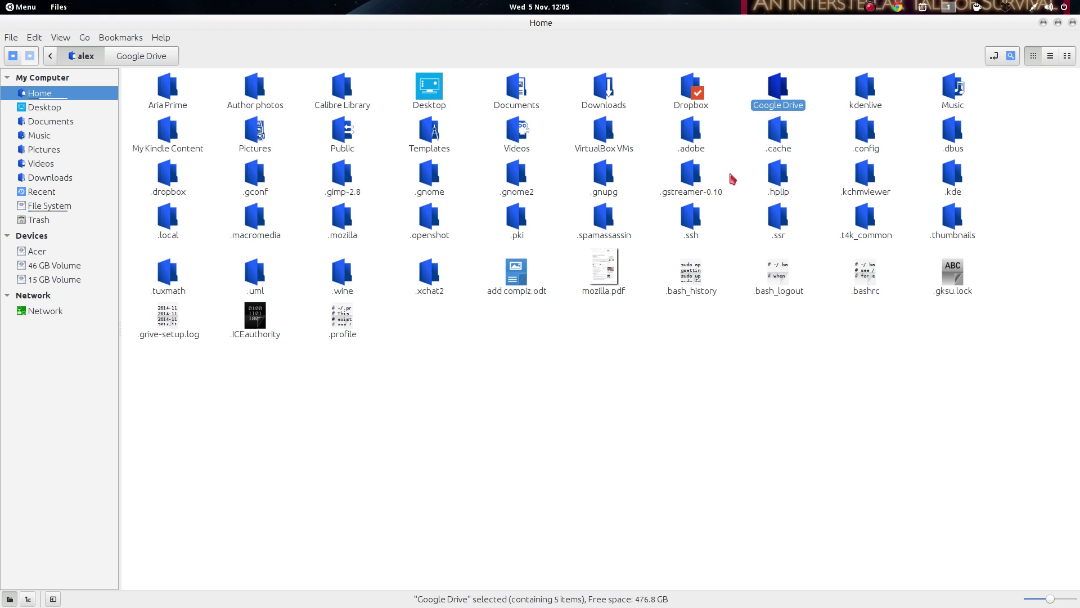
left_click(32, 39)
left_click(33, 39)
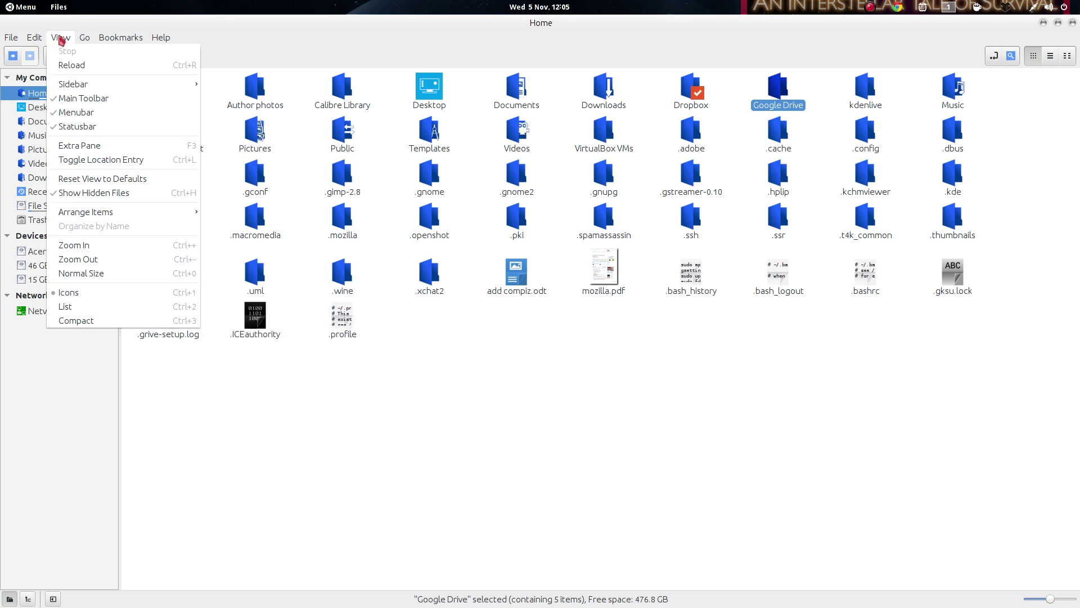
left_click(333, 39)
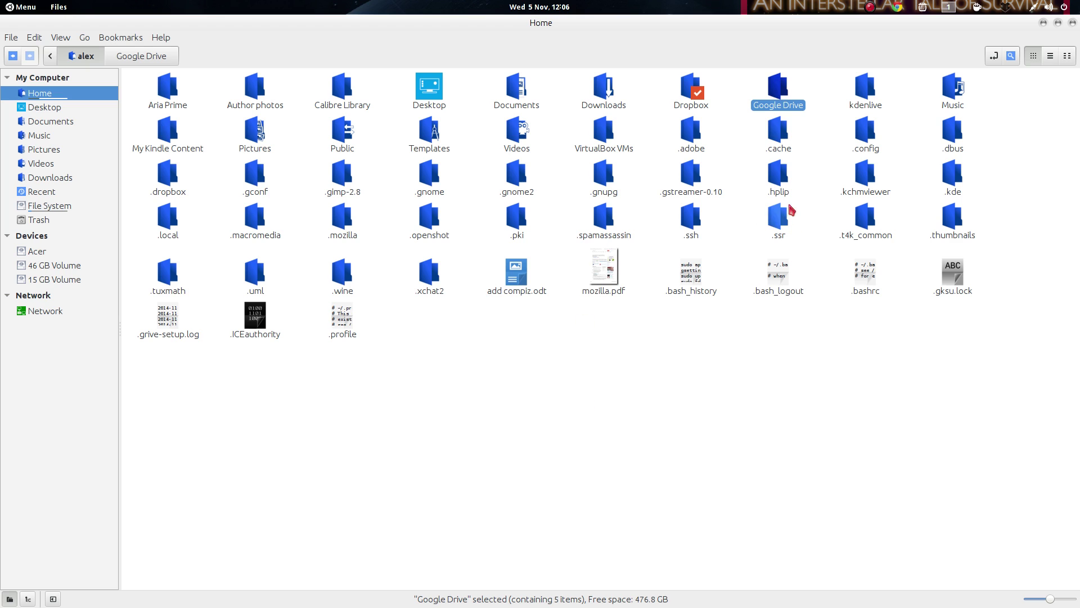
double_click(779, 87)
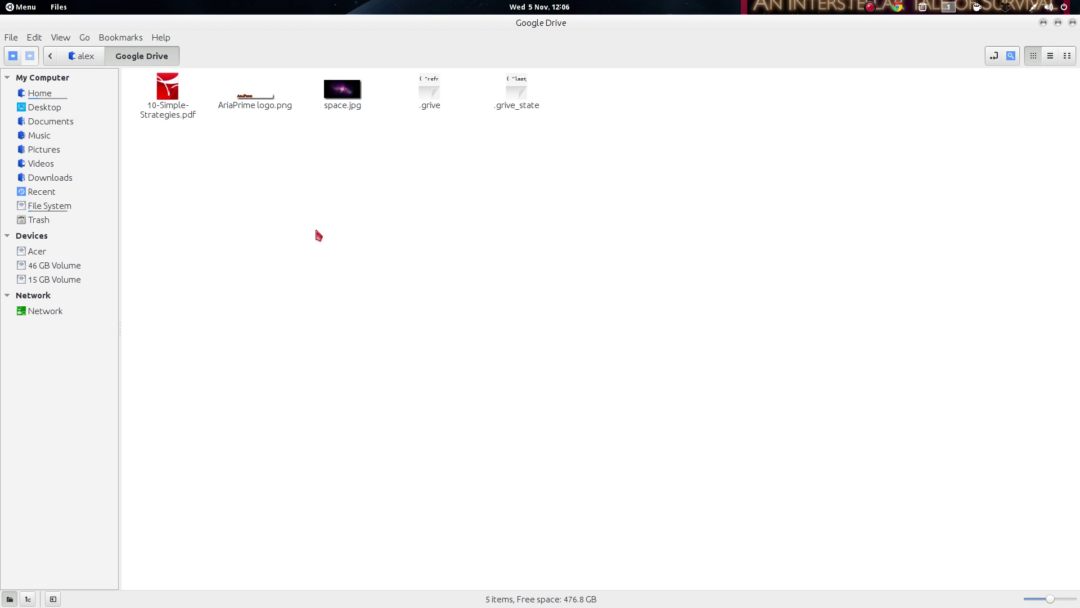
Step: Add the open Google Drive folder as a Nemo bookmark from the Bookmarks menu
left_click(121, 38)
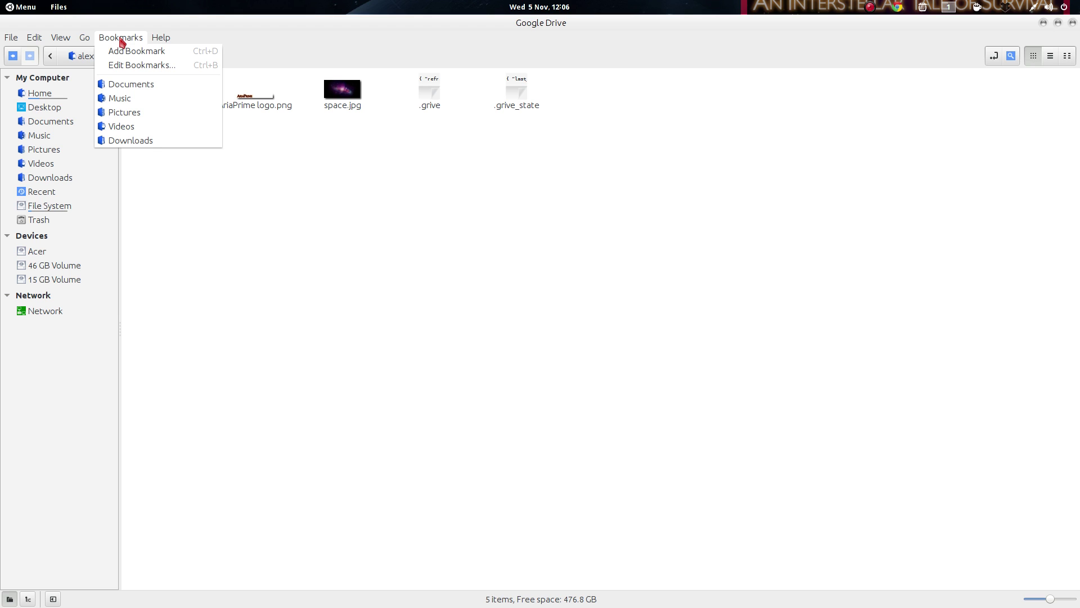
left_click(296, 40)
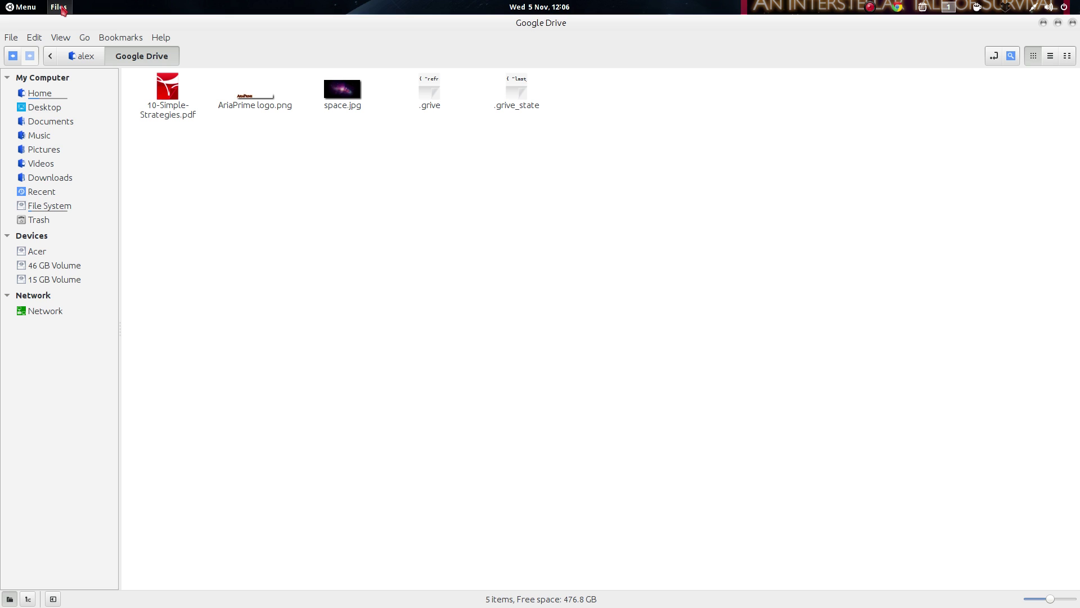
left_click(63, 10)
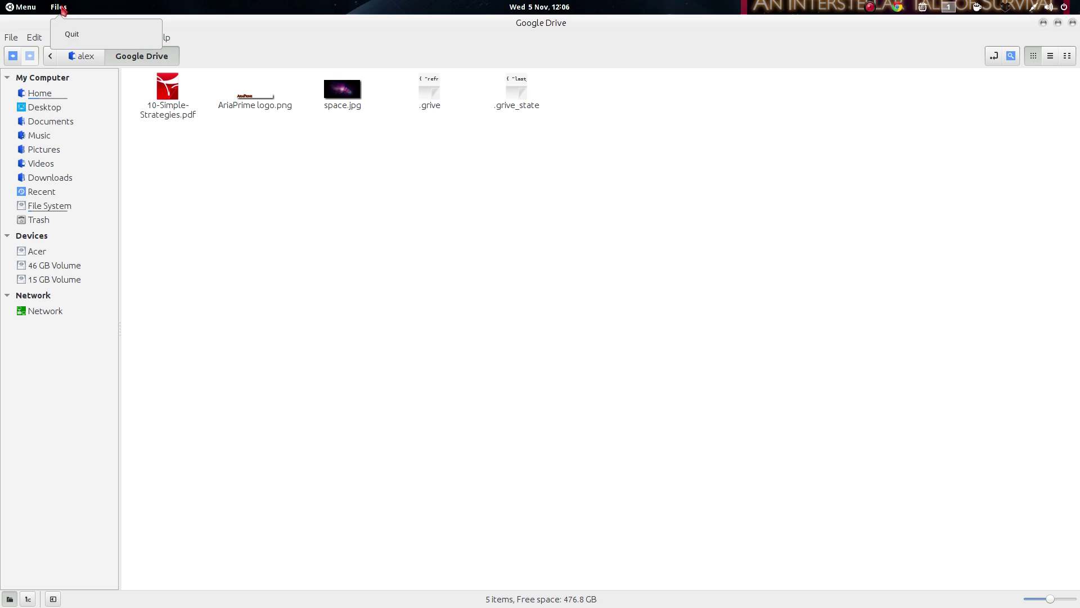
left_click(314, 26)
left_click(120, 42)
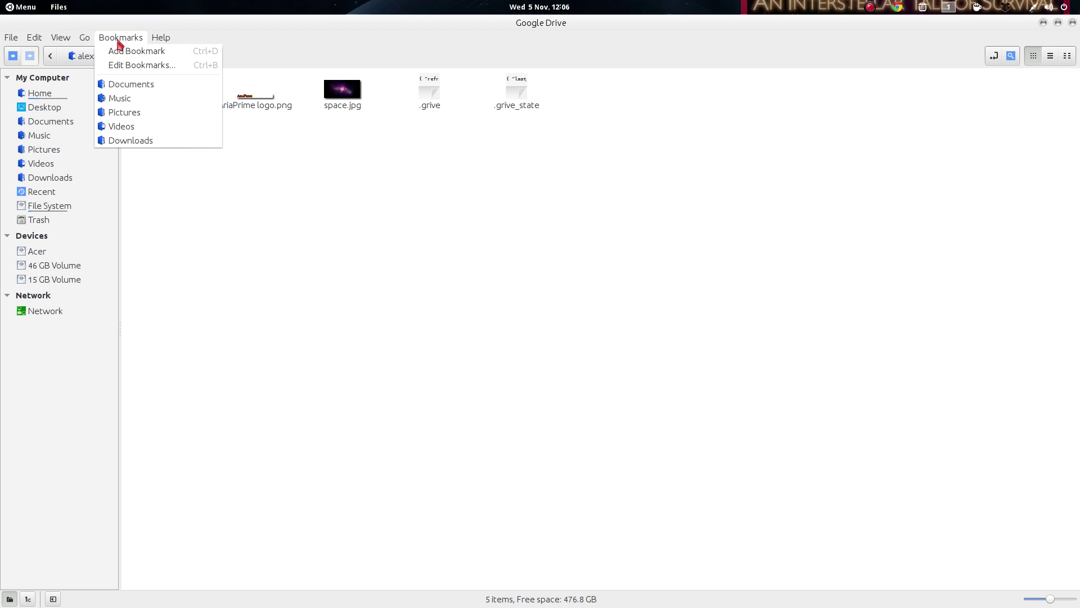
left_click(122, 53)
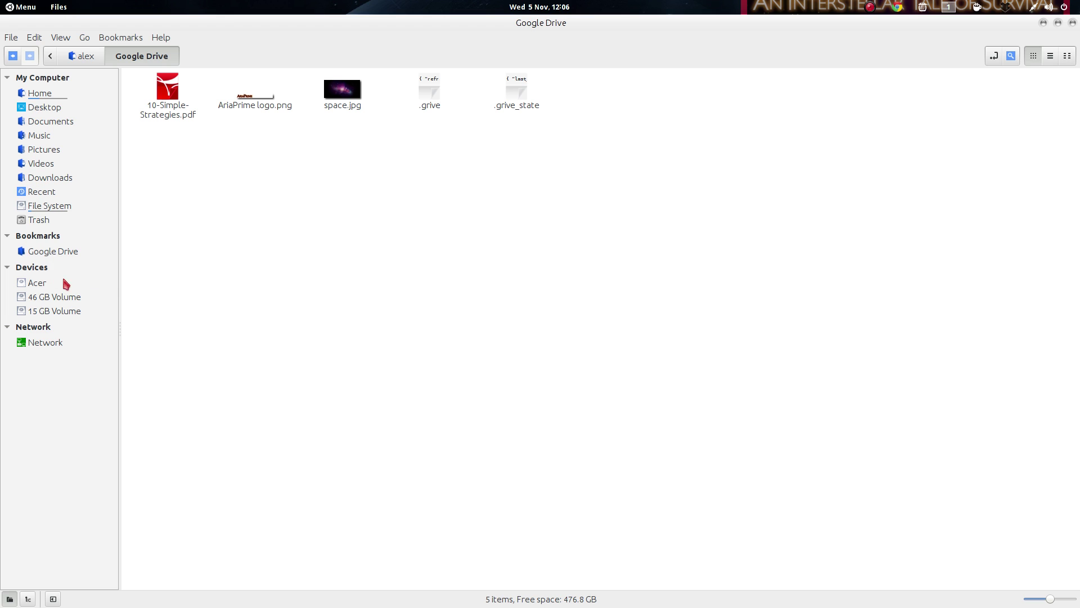
left_click(76, 61)
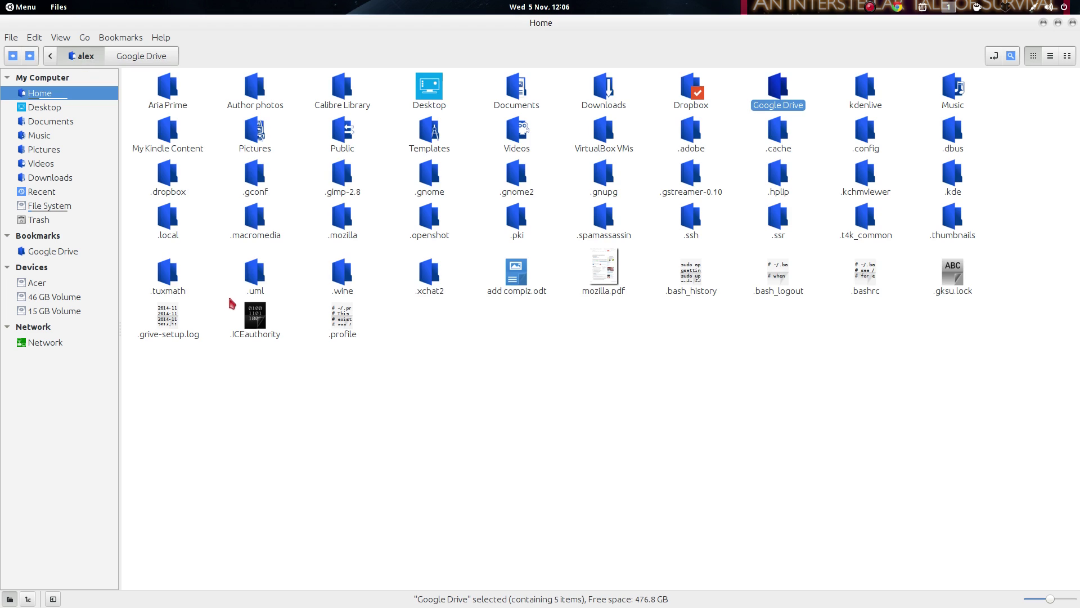